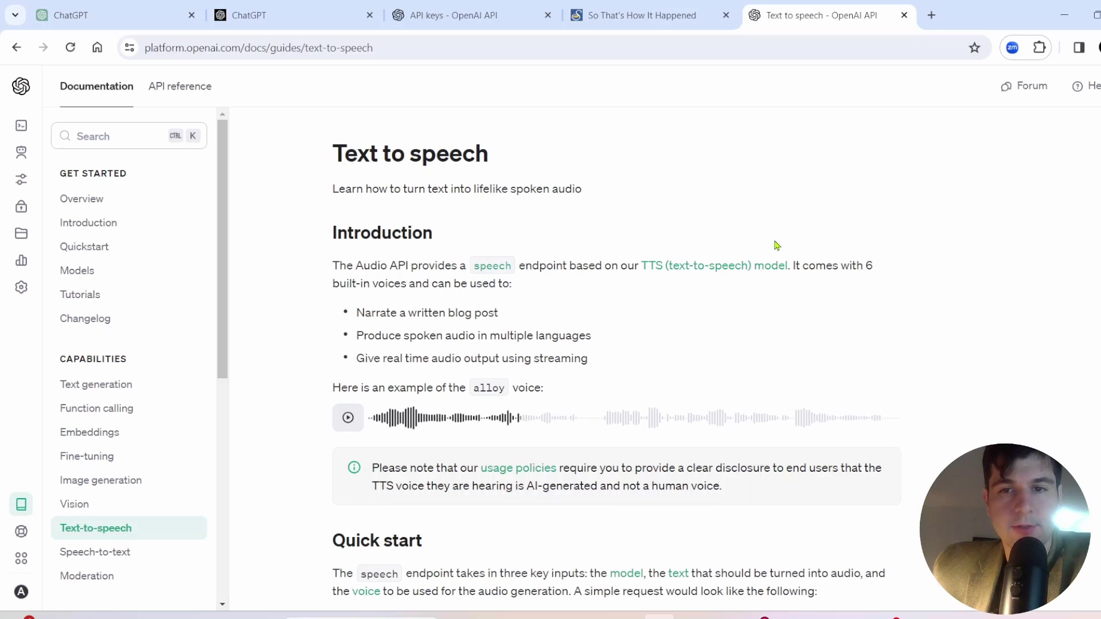
scroll(775, 246, down, 1)
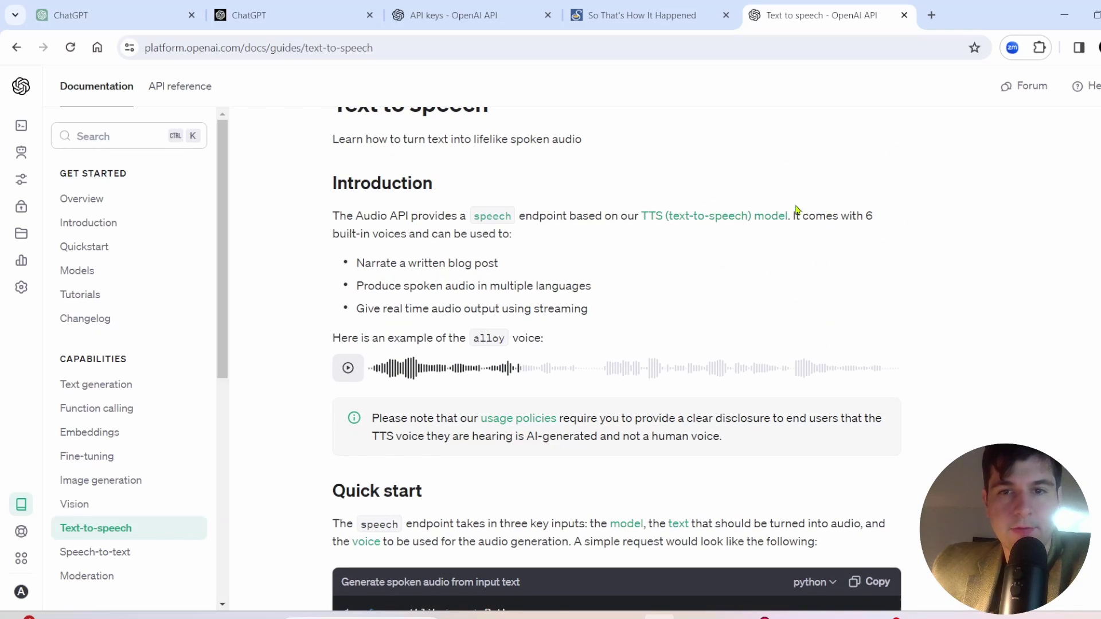
scroll(629, 298, down, 2)
scroll(631, 294, down, 2)
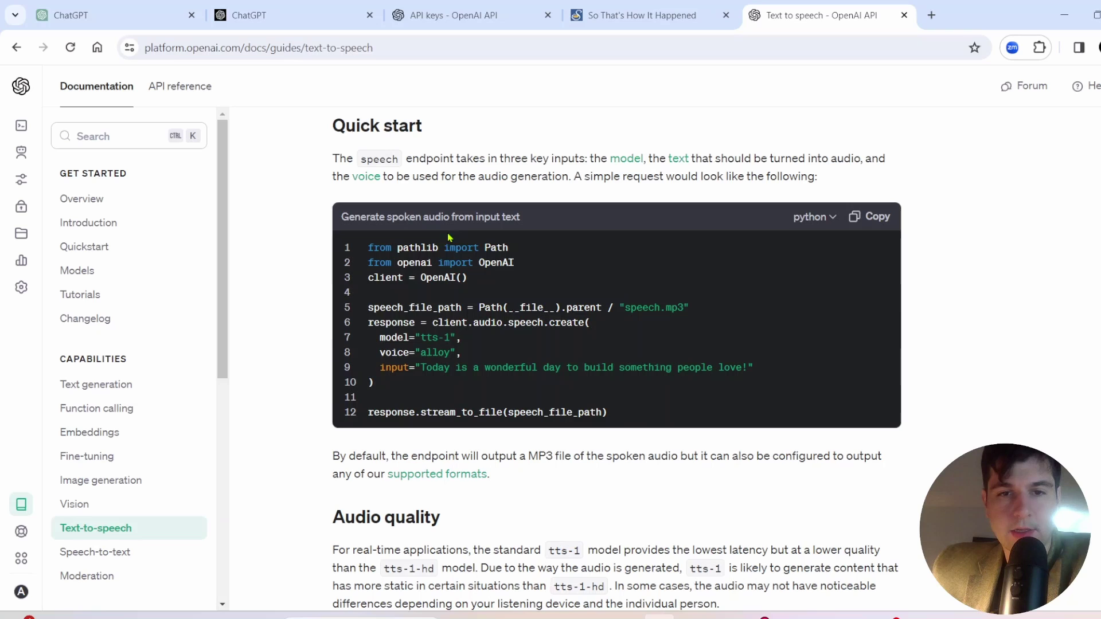
scroll(696, 428, down, 1)
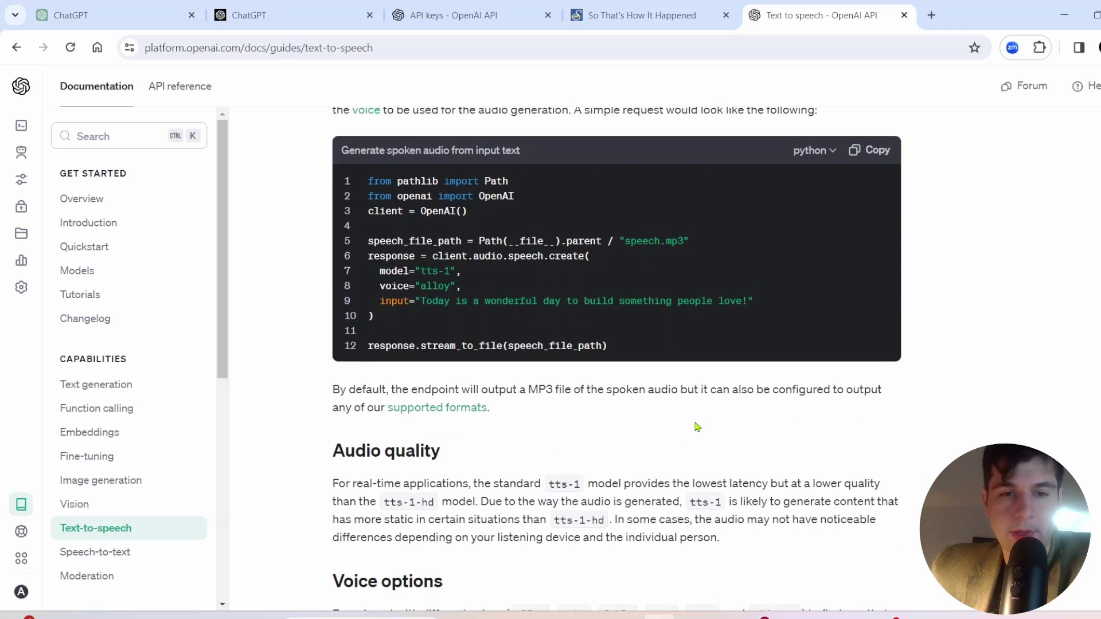
scroll(696, 427, down, 2)
scroll(554, 324, down, 1)
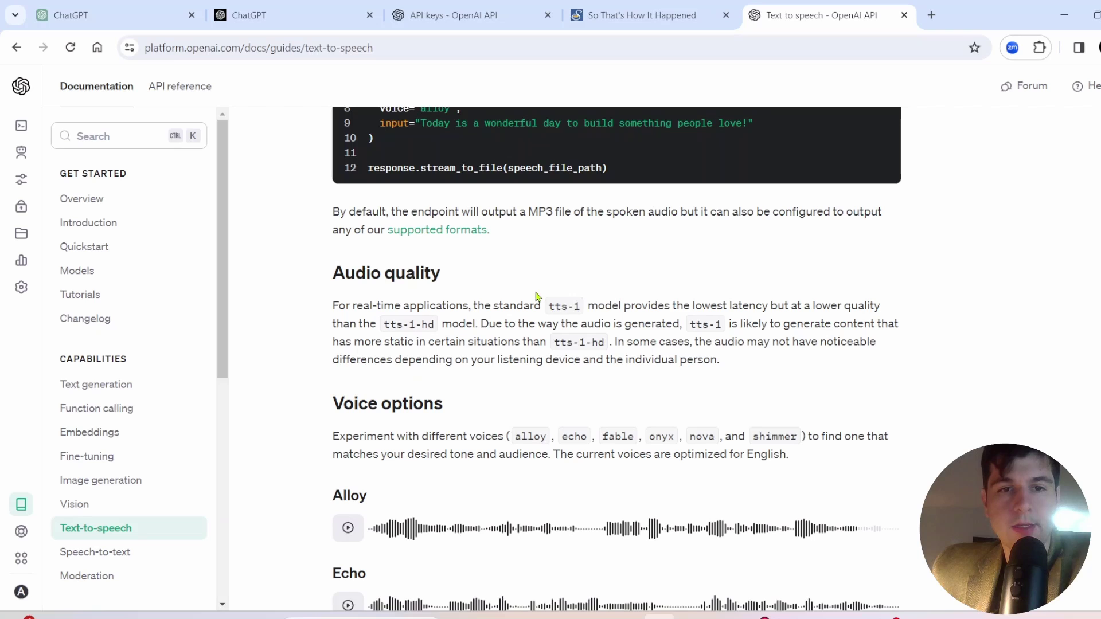
scroll(538, 296, up, 2)
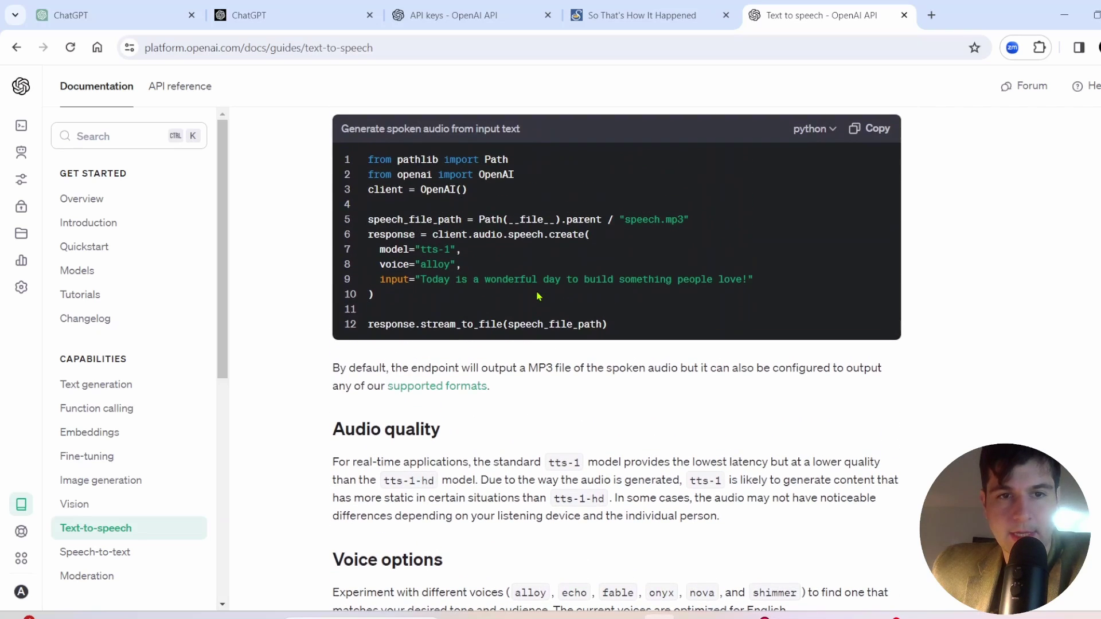
Step: Mark the model="tts-1" line in the quick start example
triple_click(392, 249)
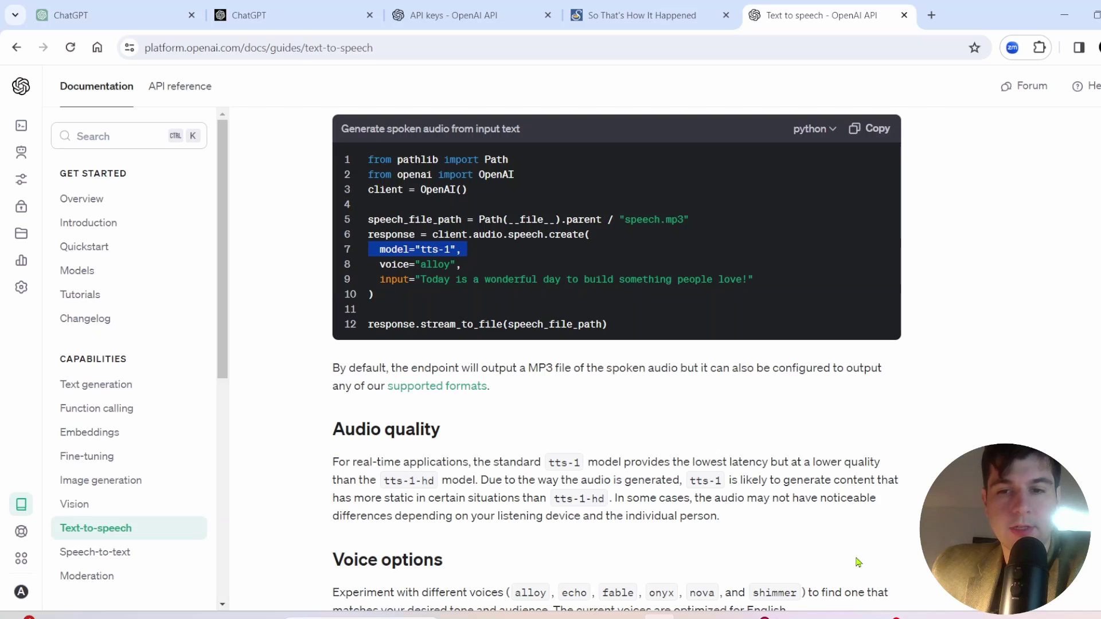
scroll(857, 562, down, 5)
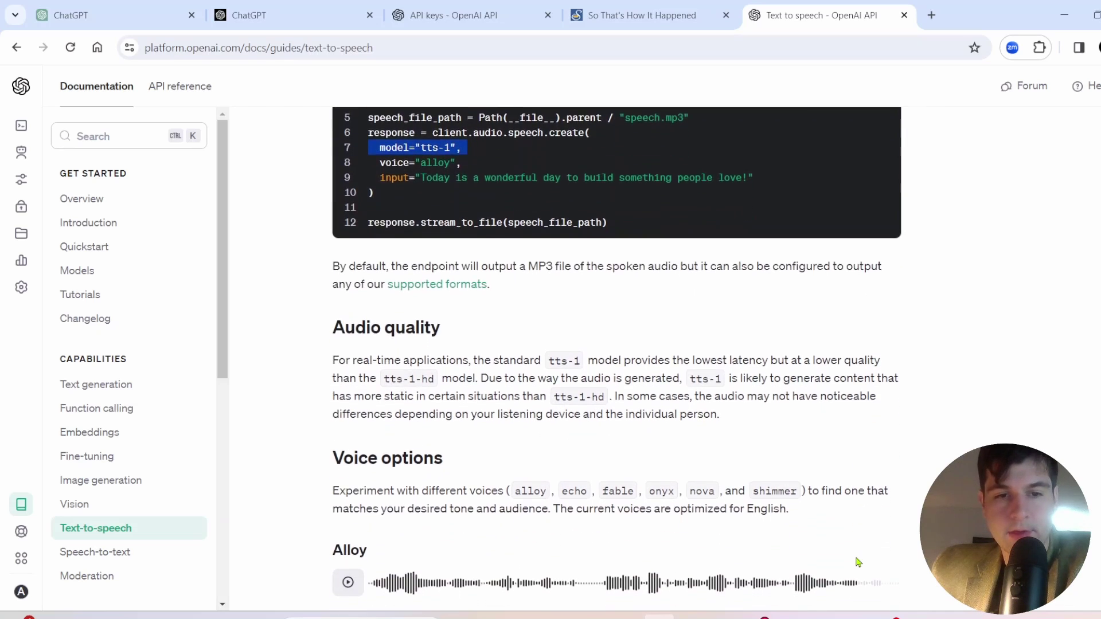
scroll(858, 562, down, 1)
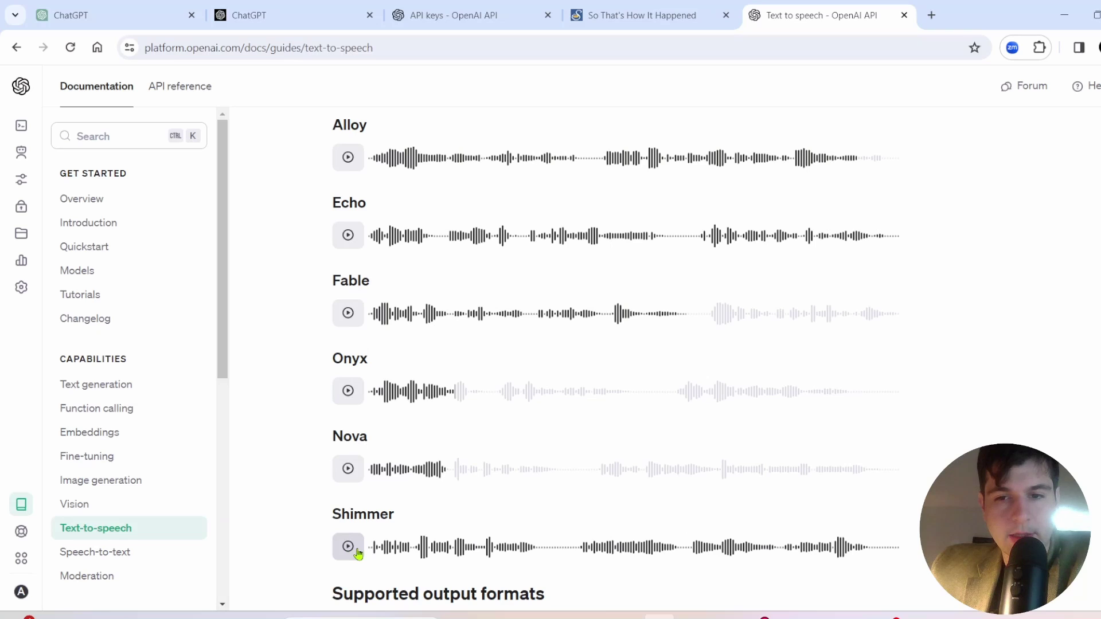
Step: Play the Shimmer voice sample in the voice options list
click(354, 552)
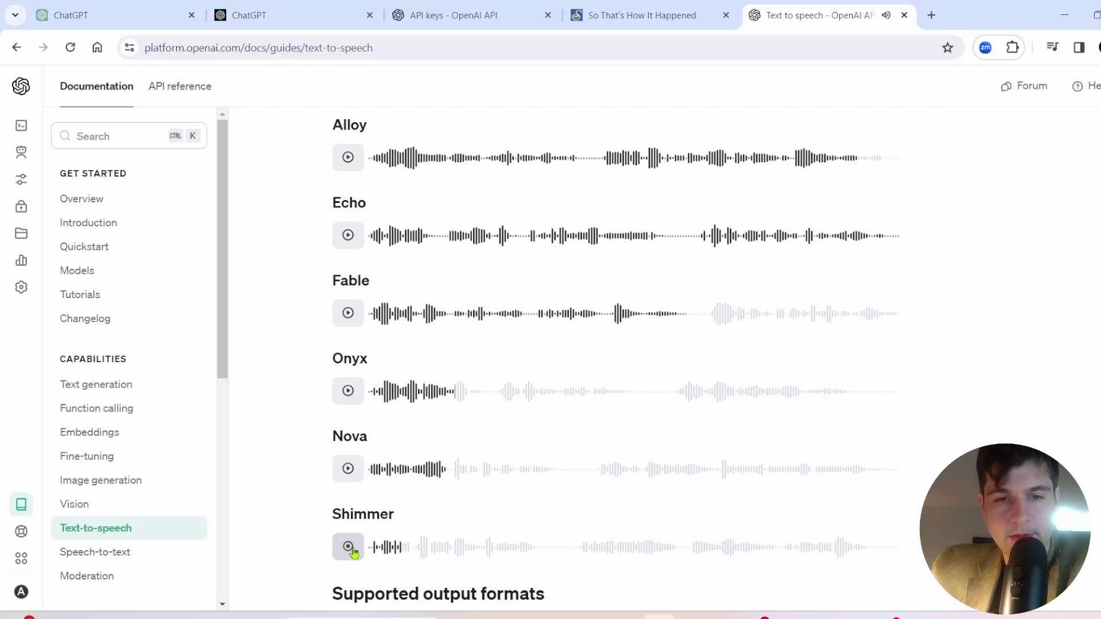
scroll(433, 280, down, 5)
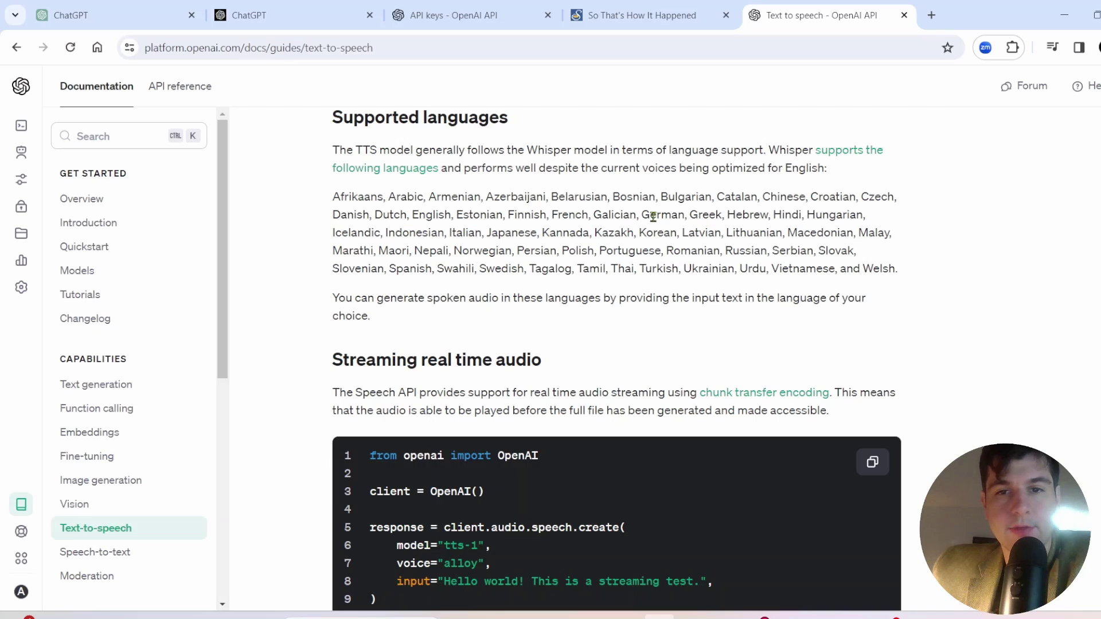
scroll(573, 250, down, 1)
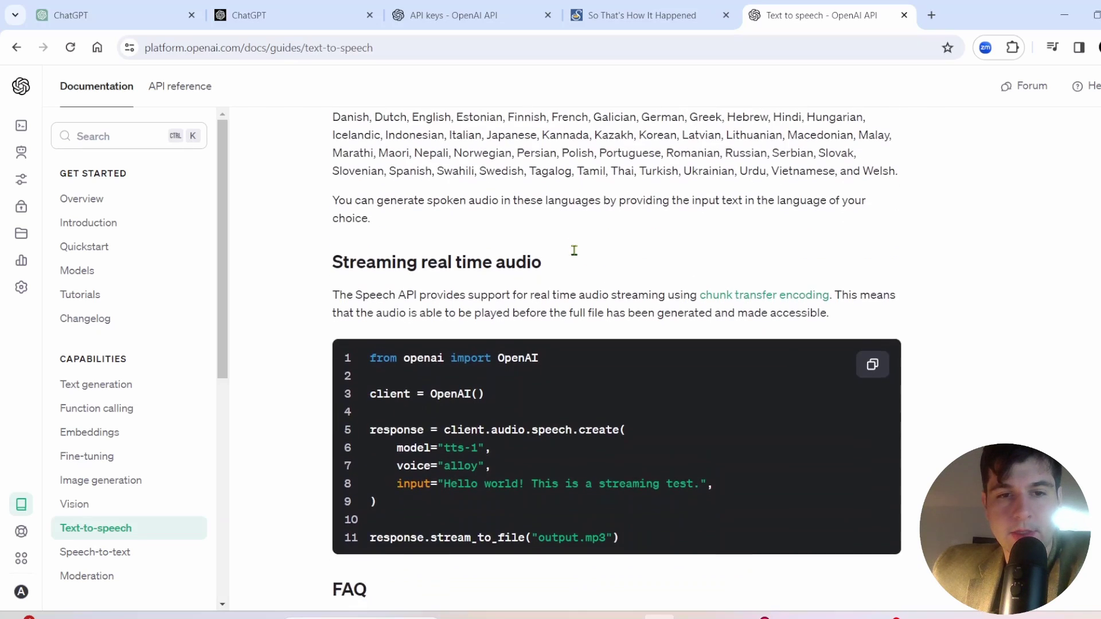
scroll(573, 250, down, 2)
scroll(574, 251, down, 1)
scroll(574, 251, down, 2)
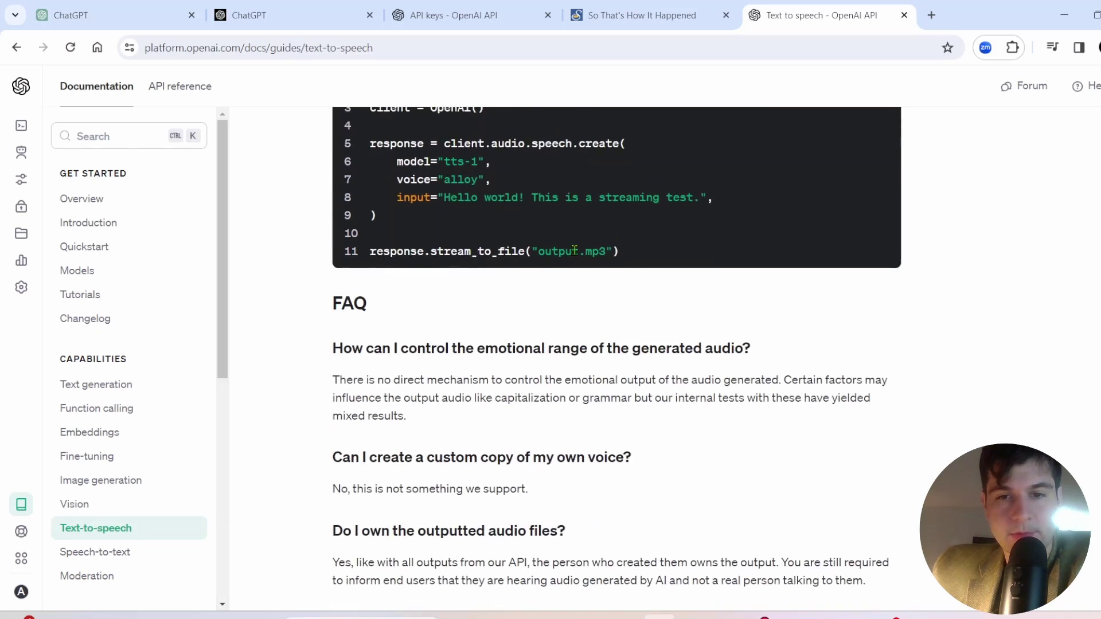
scroll(576, 254, down, 1)
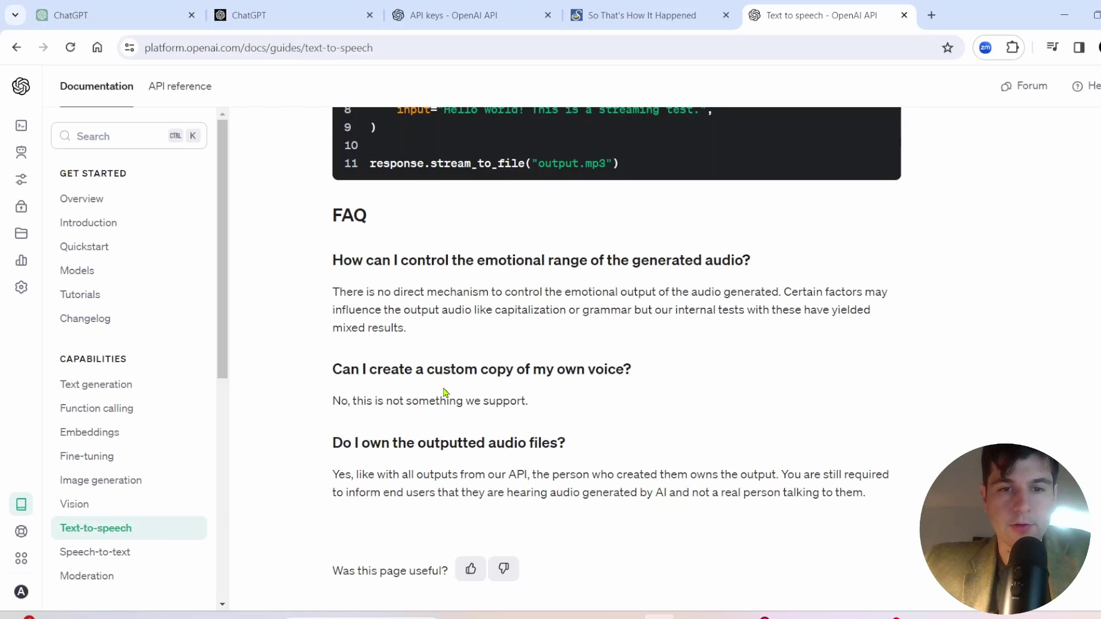
scroll(445, 393, up, 5)
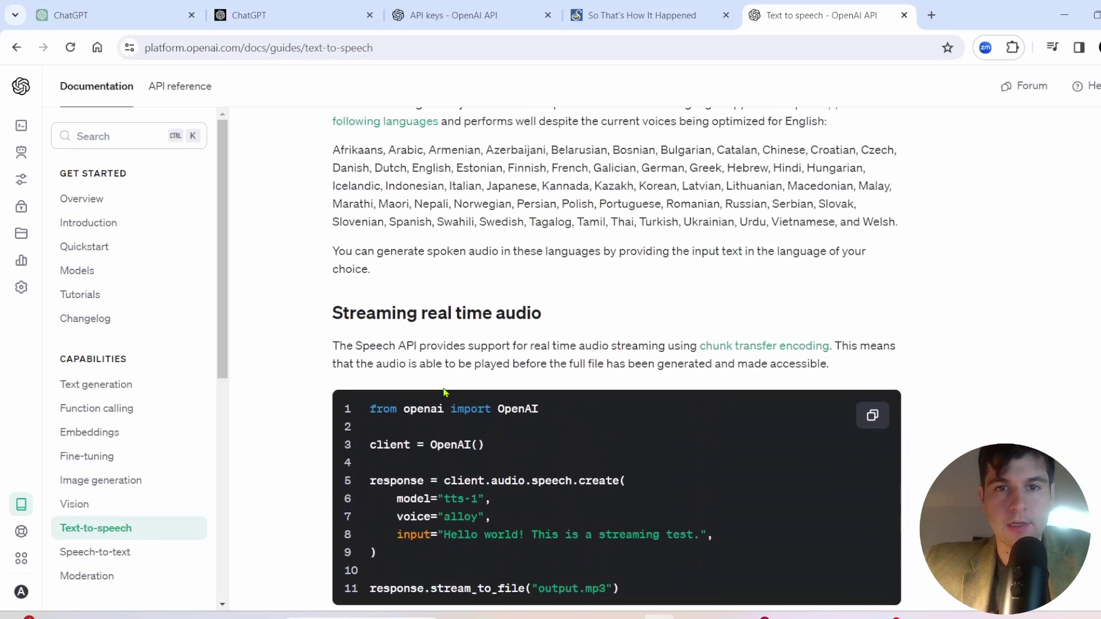
scroll(445, 393, up, 1)
scroll(445, 391, up, 2)
scroll(444, 387, up, 1)
scroll(444, 388, up, 1)
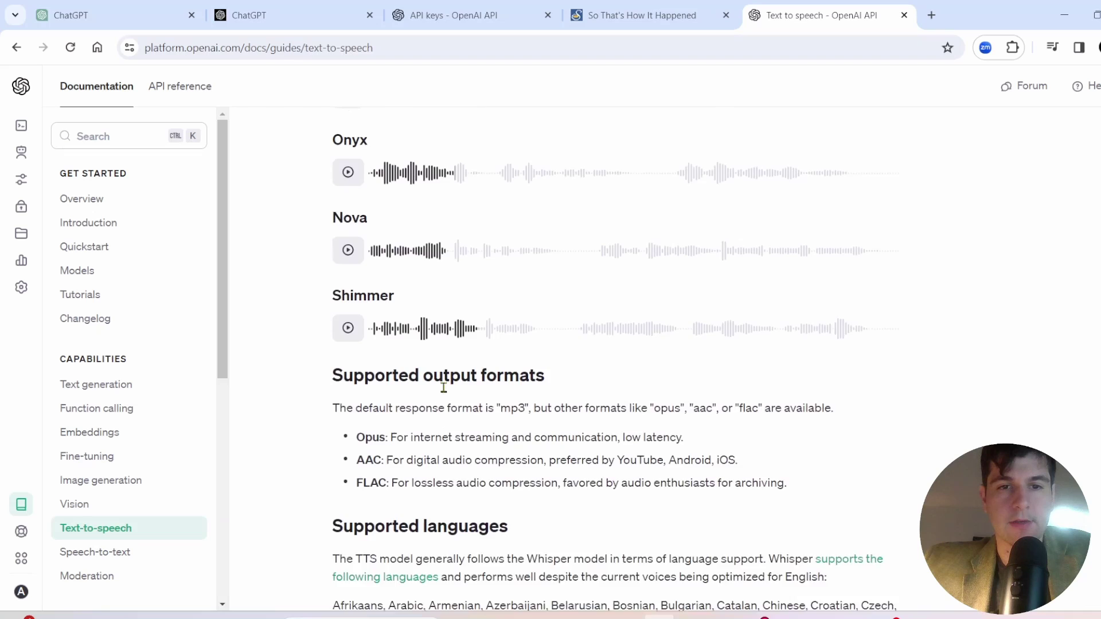
scroll(444, 388, up, 1)
scroll(446, 392, up, 3)
scroll(444, 392, up, 2)
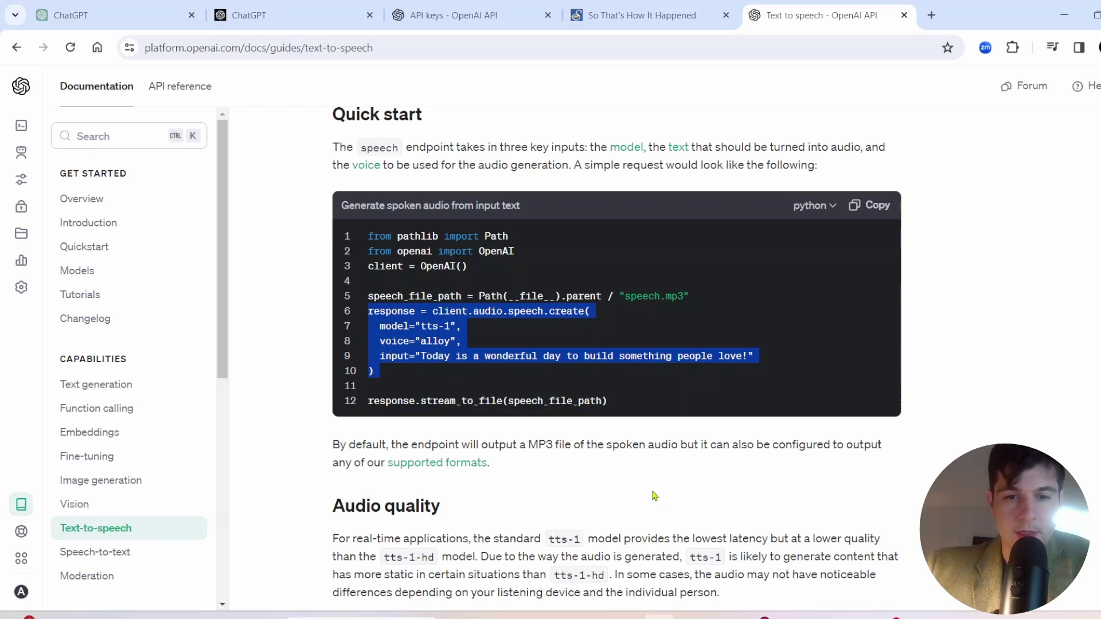
Step: Run the pasted client.audio.speech.create request and save its audio as testing_audio.mp3
click(626, 542)
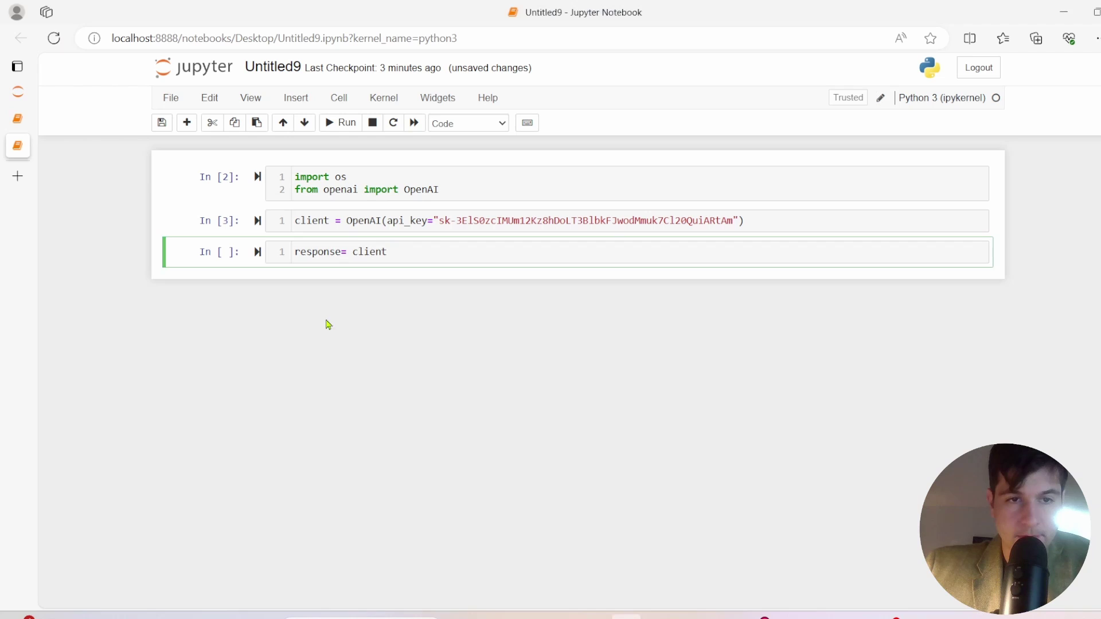
key(ctrl+a)
text(response = client.audio.speech.create(   model="tts-1",   voice="alloy",   input="Today is a wonderful day to build something people love!" ))
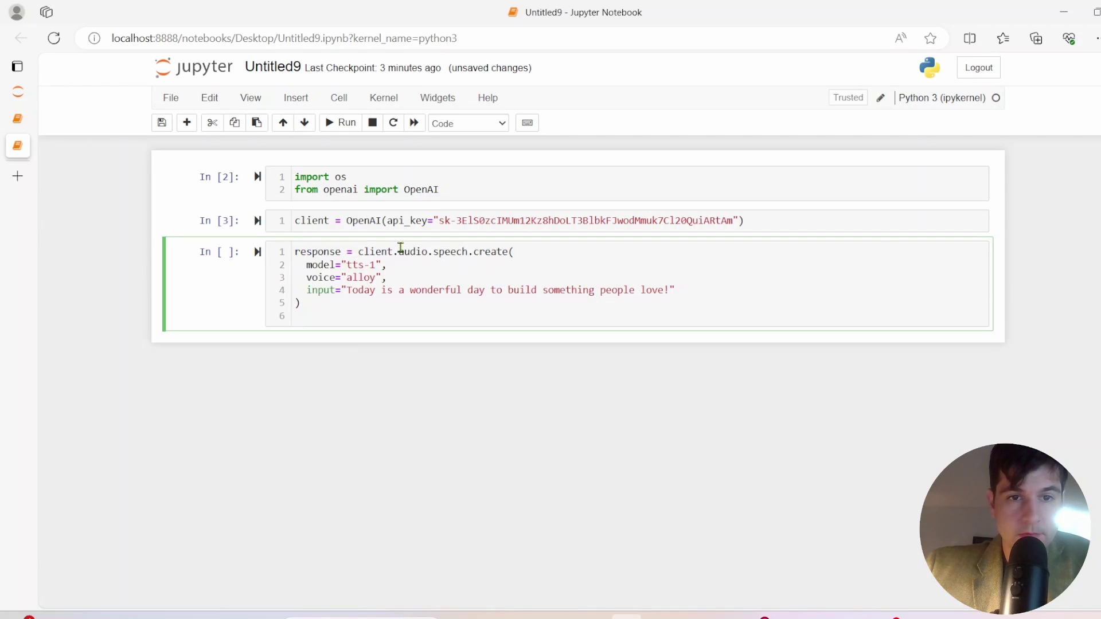
click(342, 123)
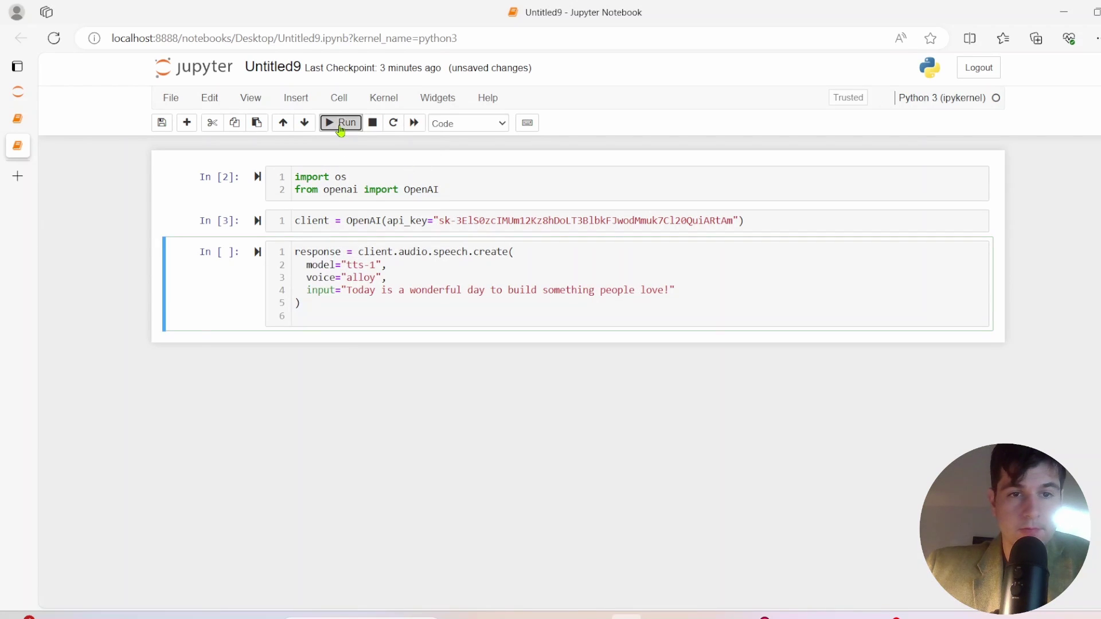
text(response.stream_to_file())
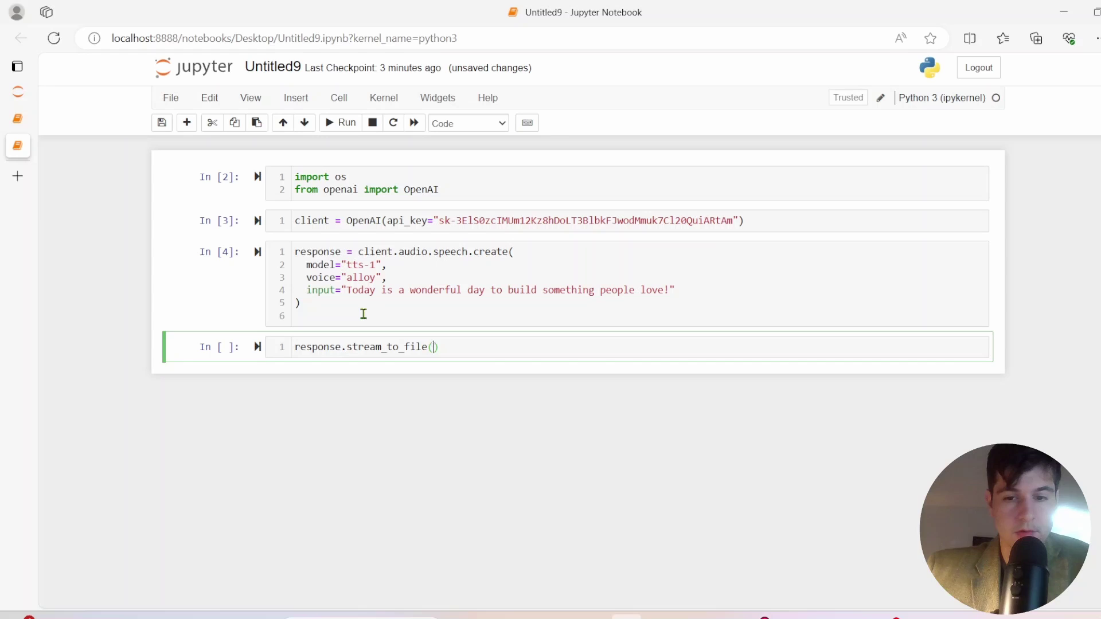
text("testing_audio")
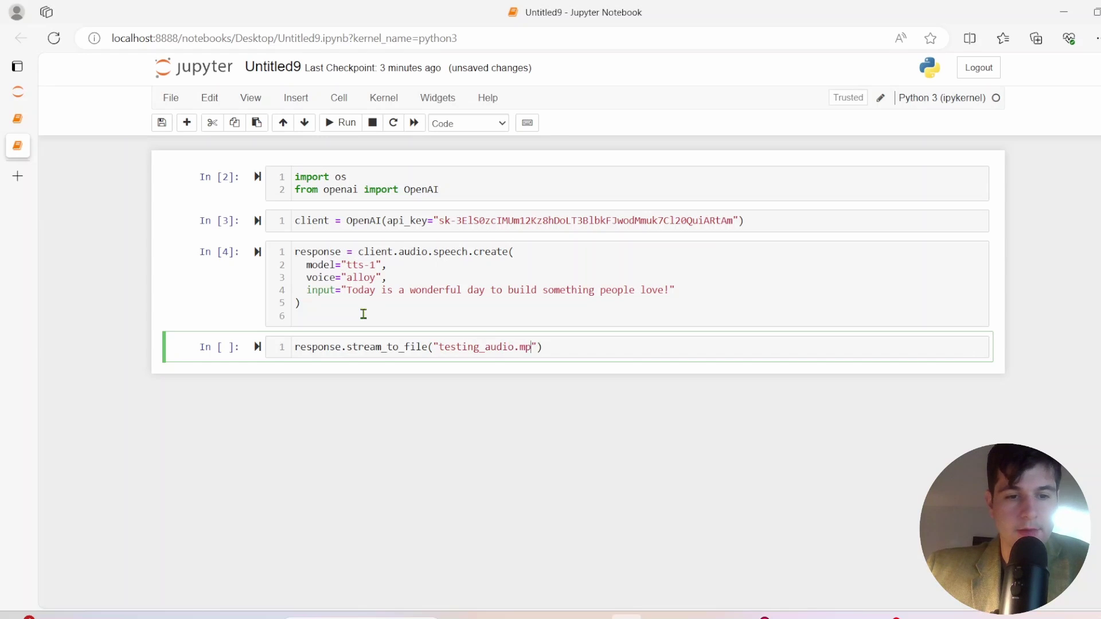
text(3)
key(shift+Return)
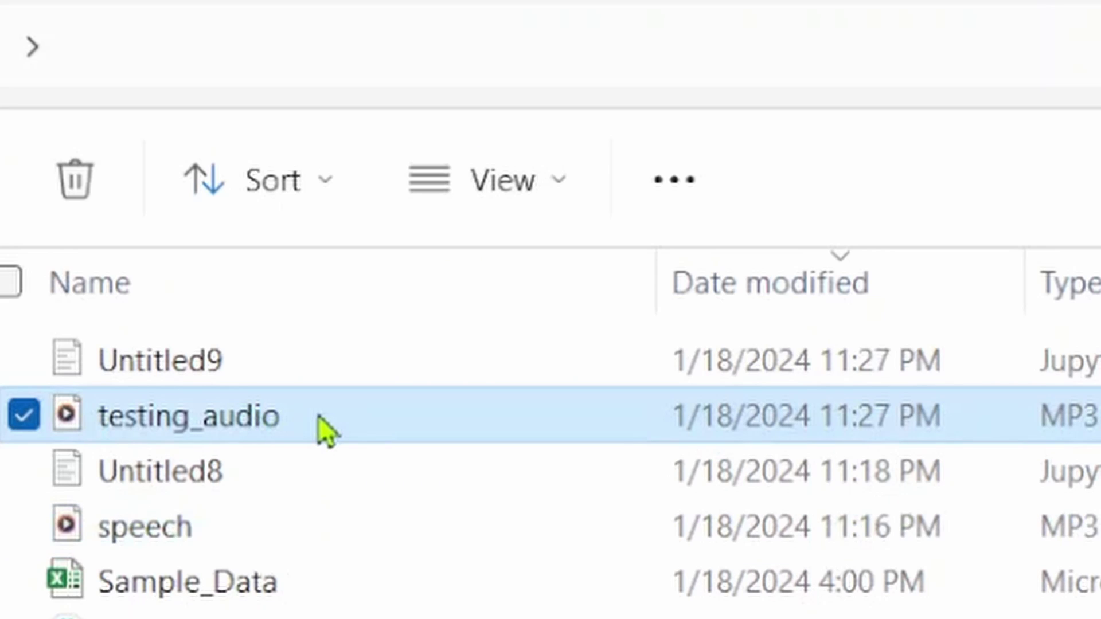
mouse_move(340, 123)
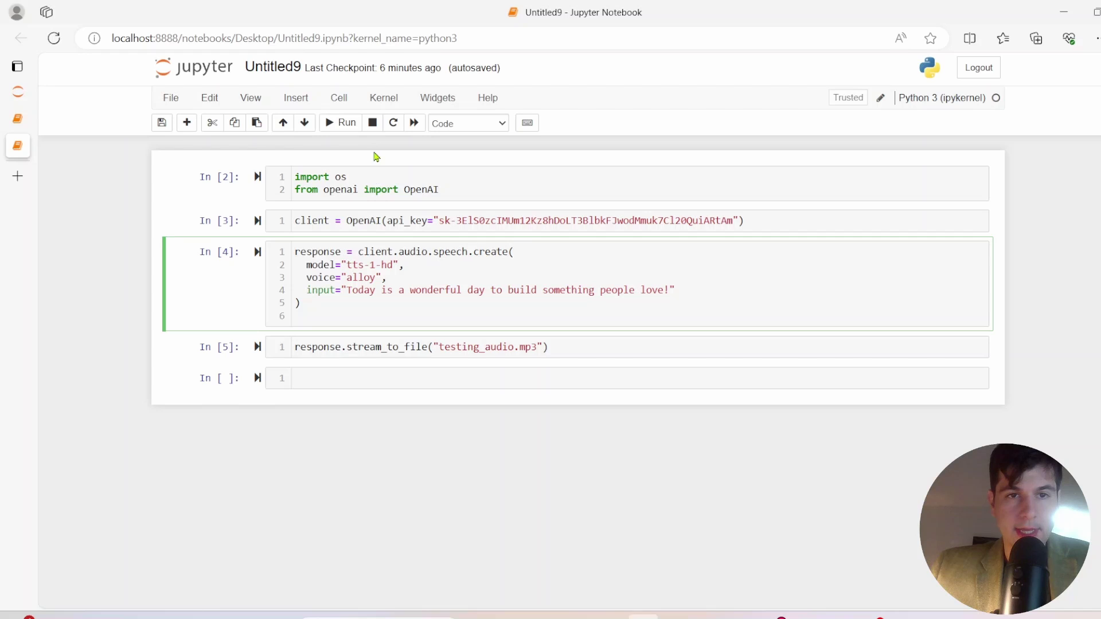
Step: Rerun the speech.create cell with the tts-1-hd model
click(343, 123)
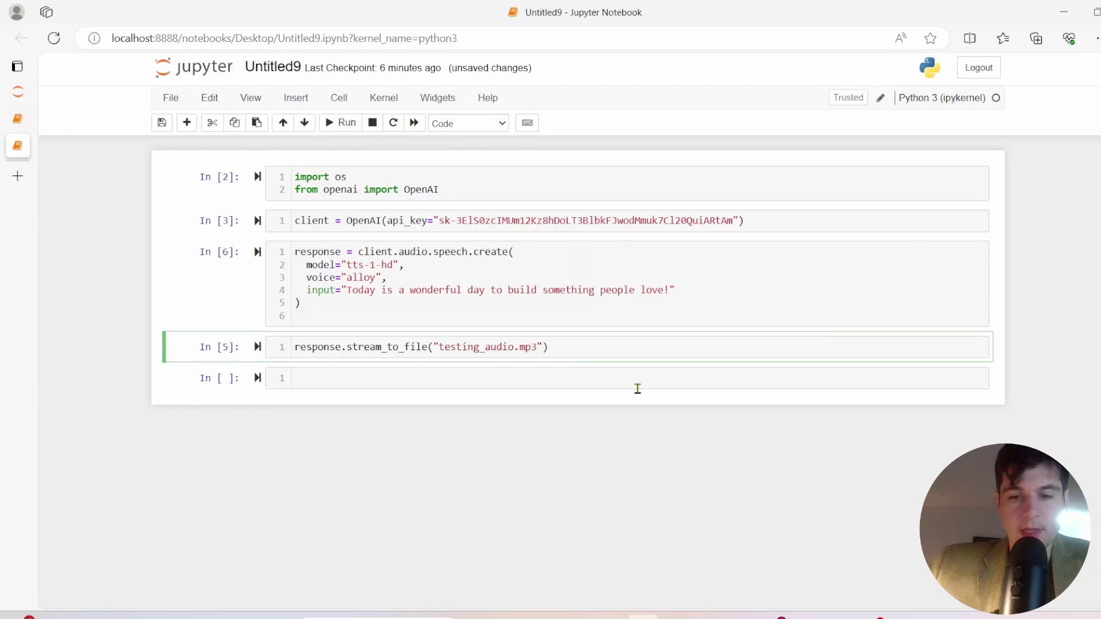
text(_hd)
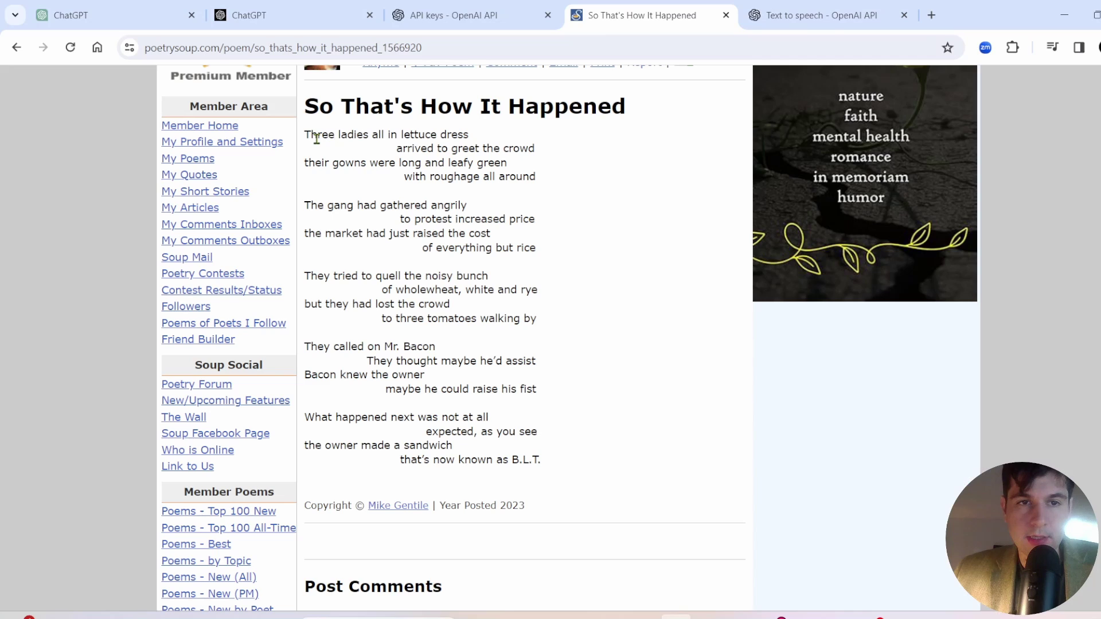
Step: Select the whole poem 'So That's How It Happened' down to B.L.T. and return to the notebook
drag(310, 140, 331, 151)
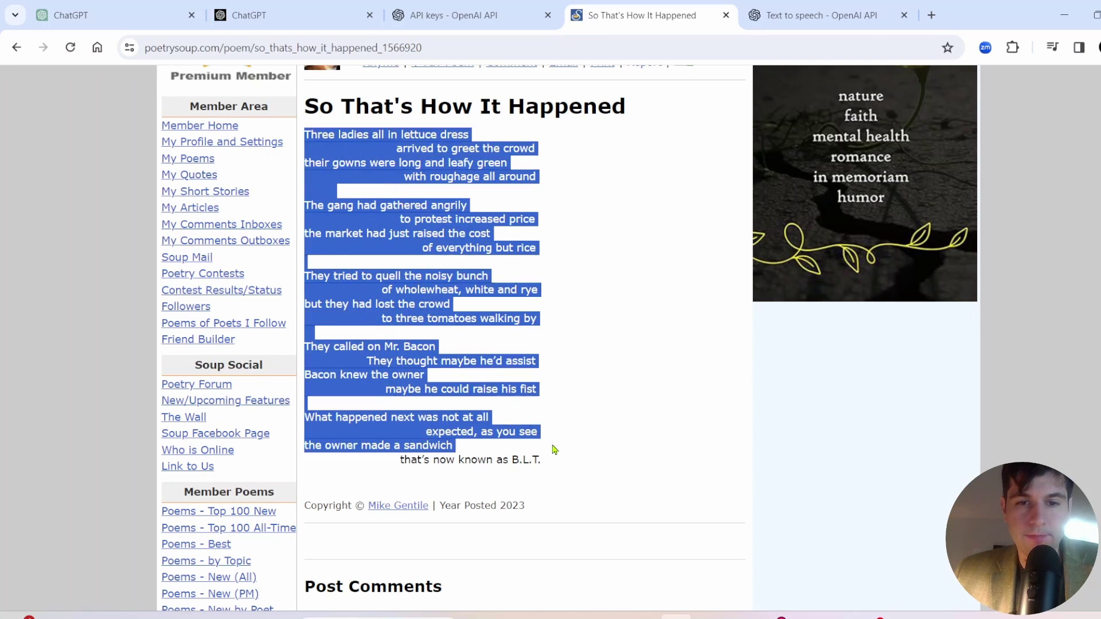
drag(306, 140, 543, 464)
key(ctrl+c)
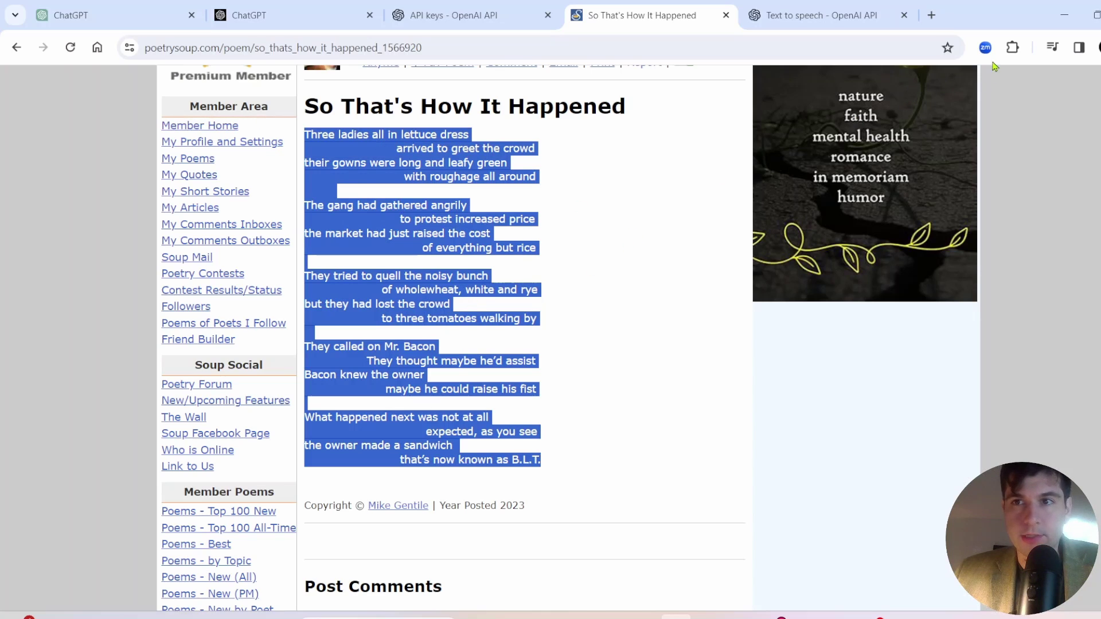
click(1065, 19)
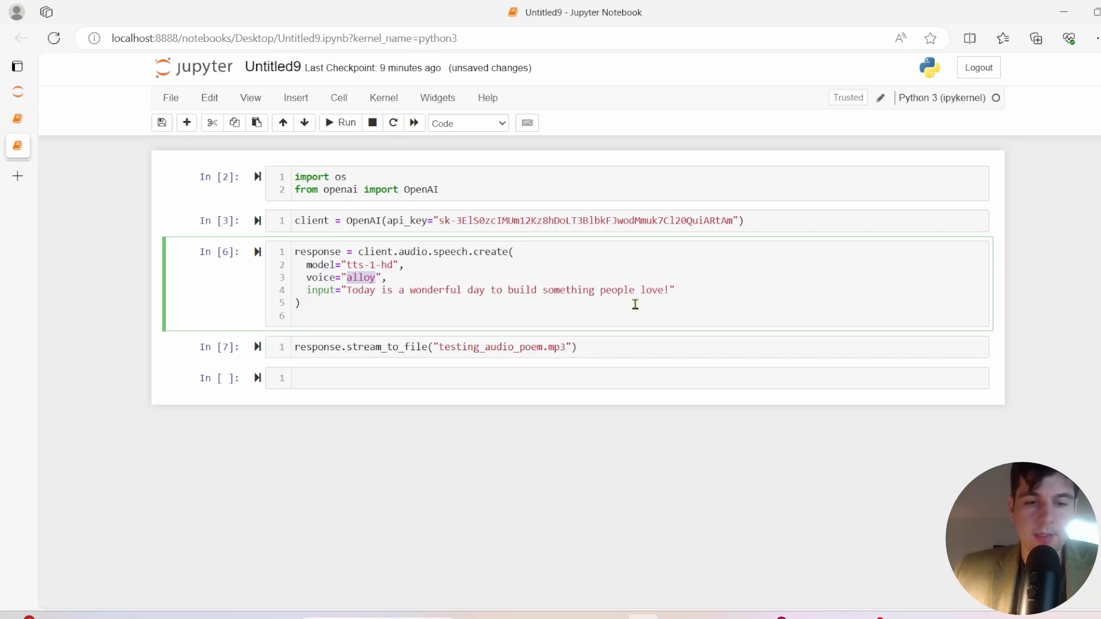
text(shimmer)
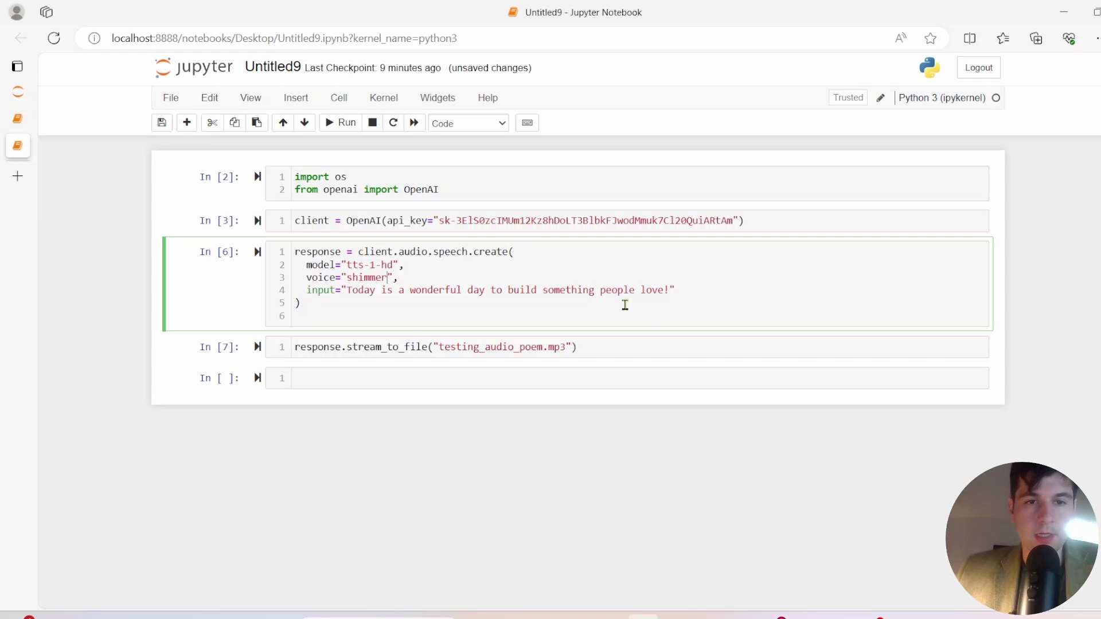
Step: Replace the sample sentence with the pasted poem as input and run the speech request
drag(679, 297, 344, 295)
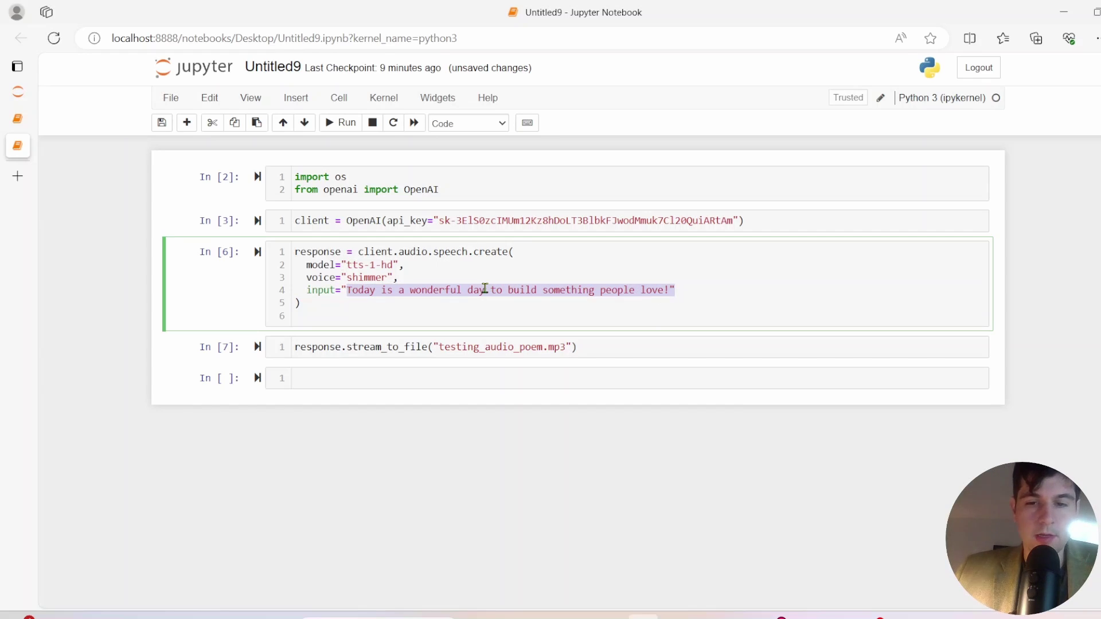
key(BackSpace)
text("")
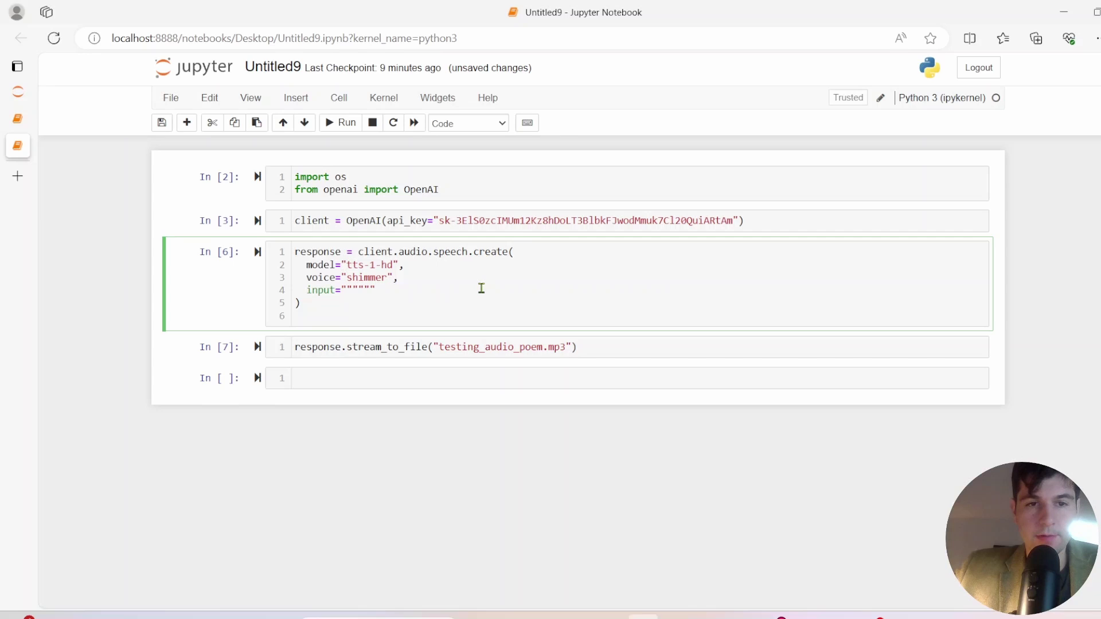
key(ctrl+v)
key(shift+Return)
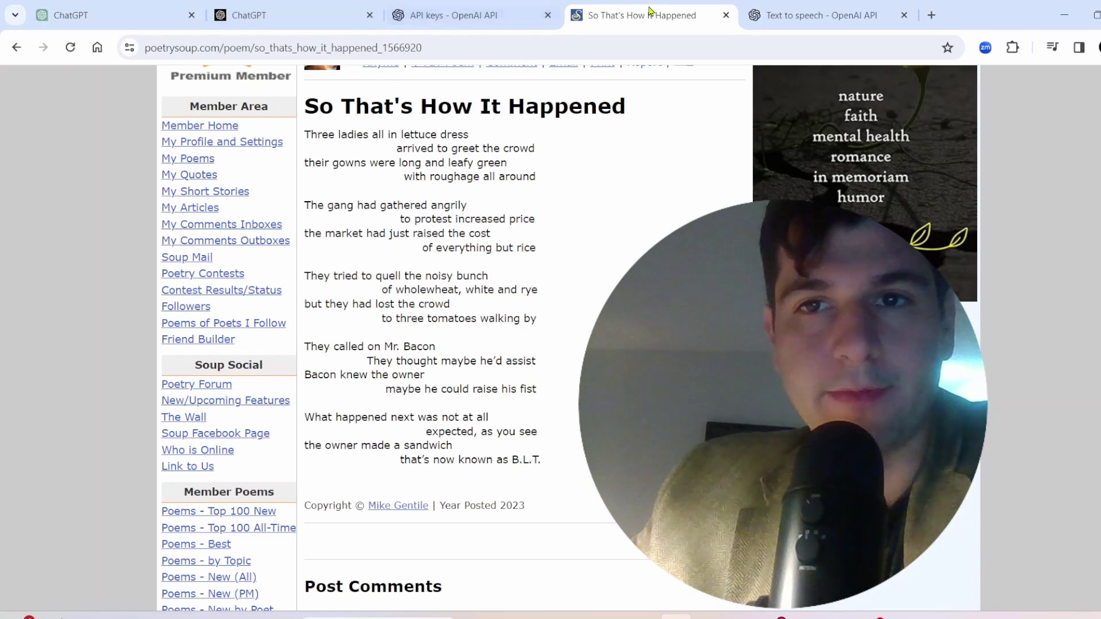
Step: Switch back to the Text to speech guide tab
key(ctrl+Tab)
scroll(578, 270, up, 3)
scroll(583, 276, up, 4)
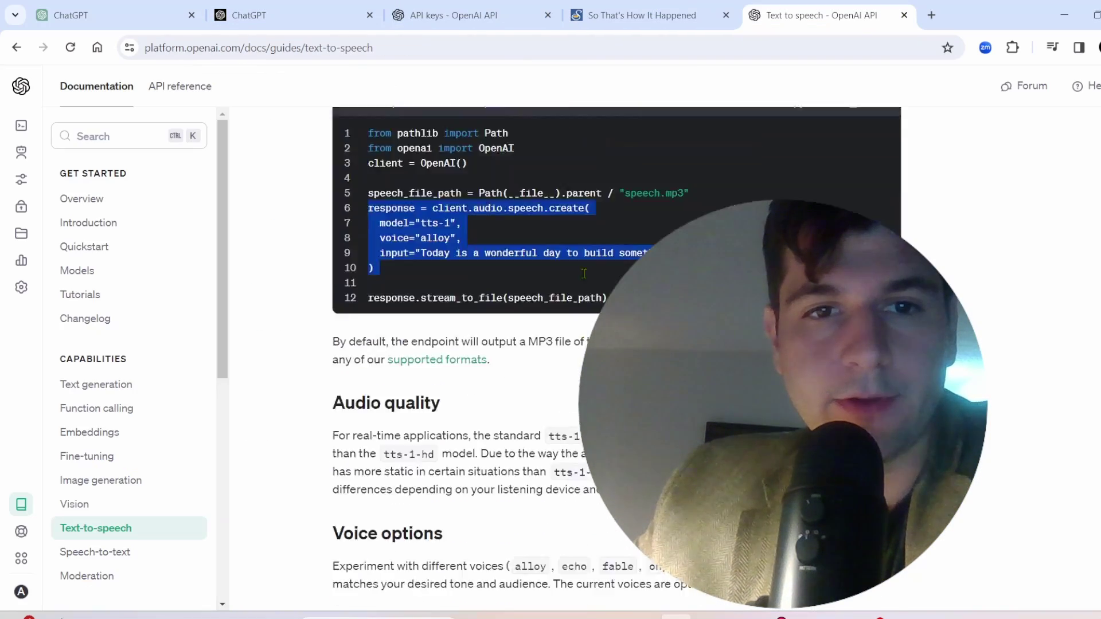
scroll(585, 284, up, 5)
scroll(594, 292, up, 3)
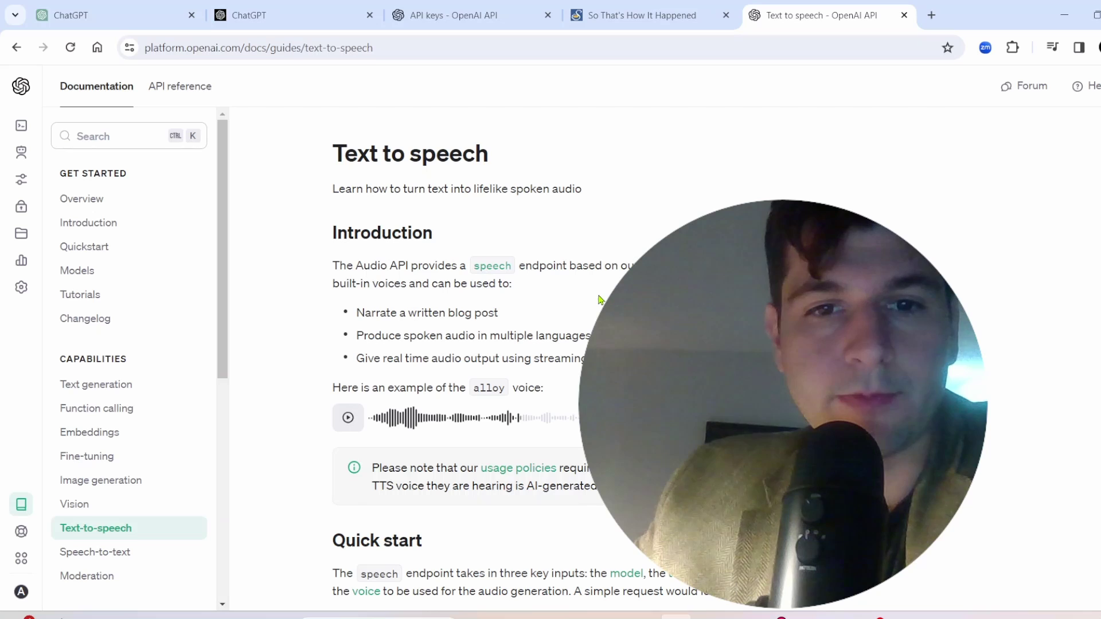